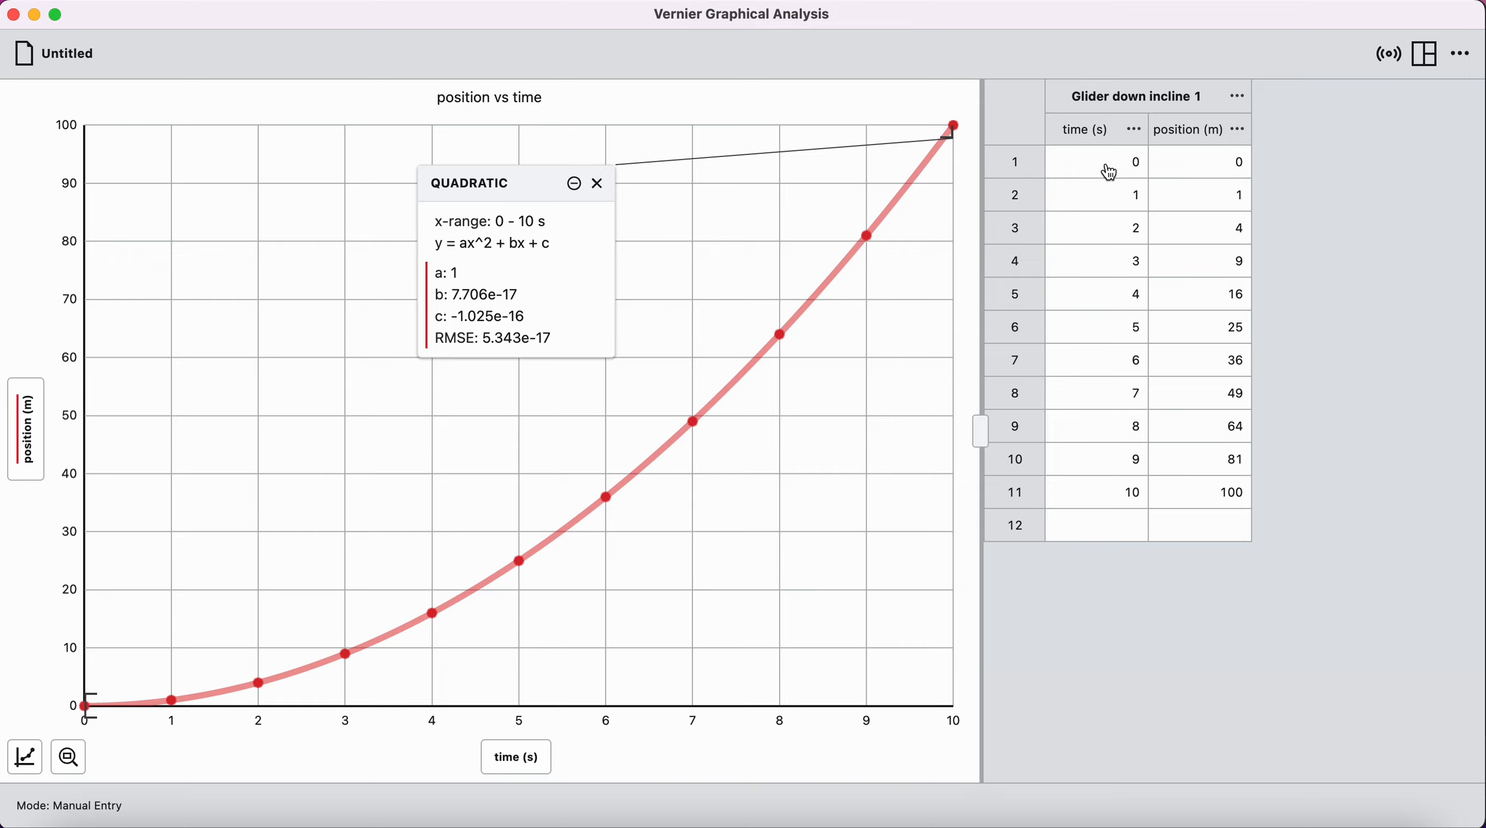
# Add a calculated column to the data table, named time^2 with units s^2.
pyautogui.click(1140, 137)
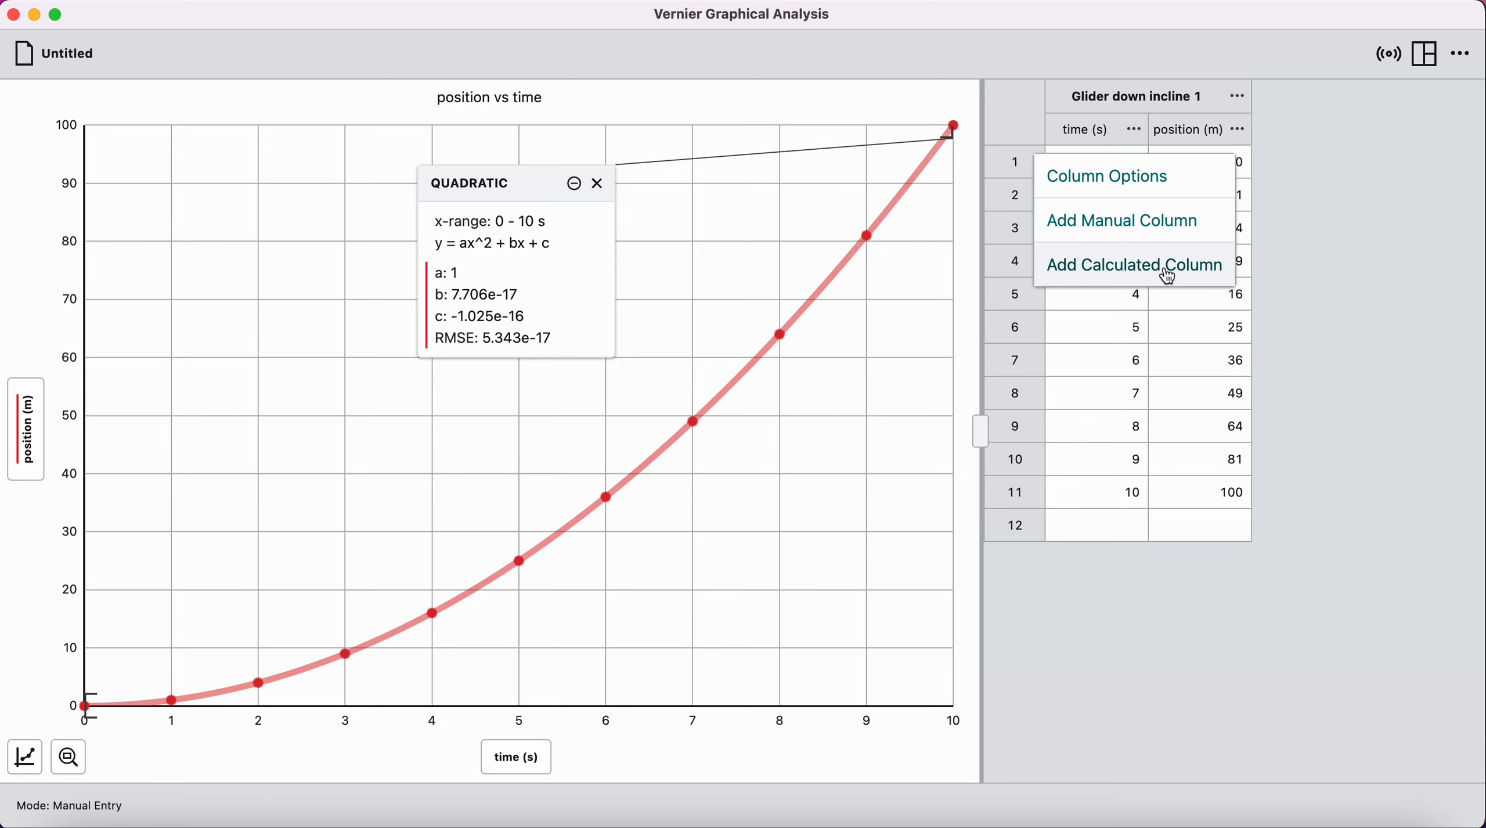
pyautogui.click(1111, 272)
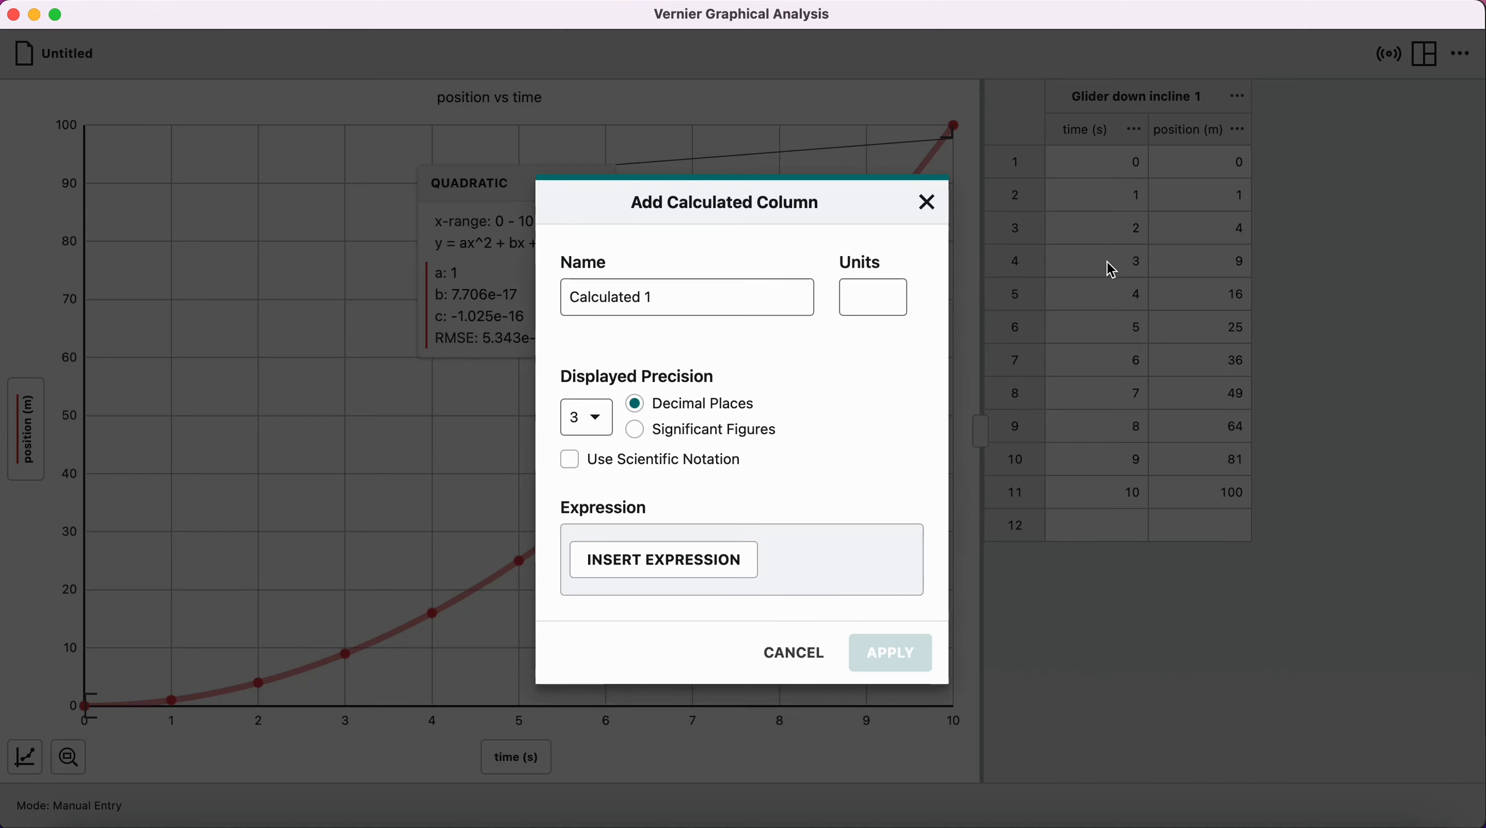
pyautogui.click(746, 317)
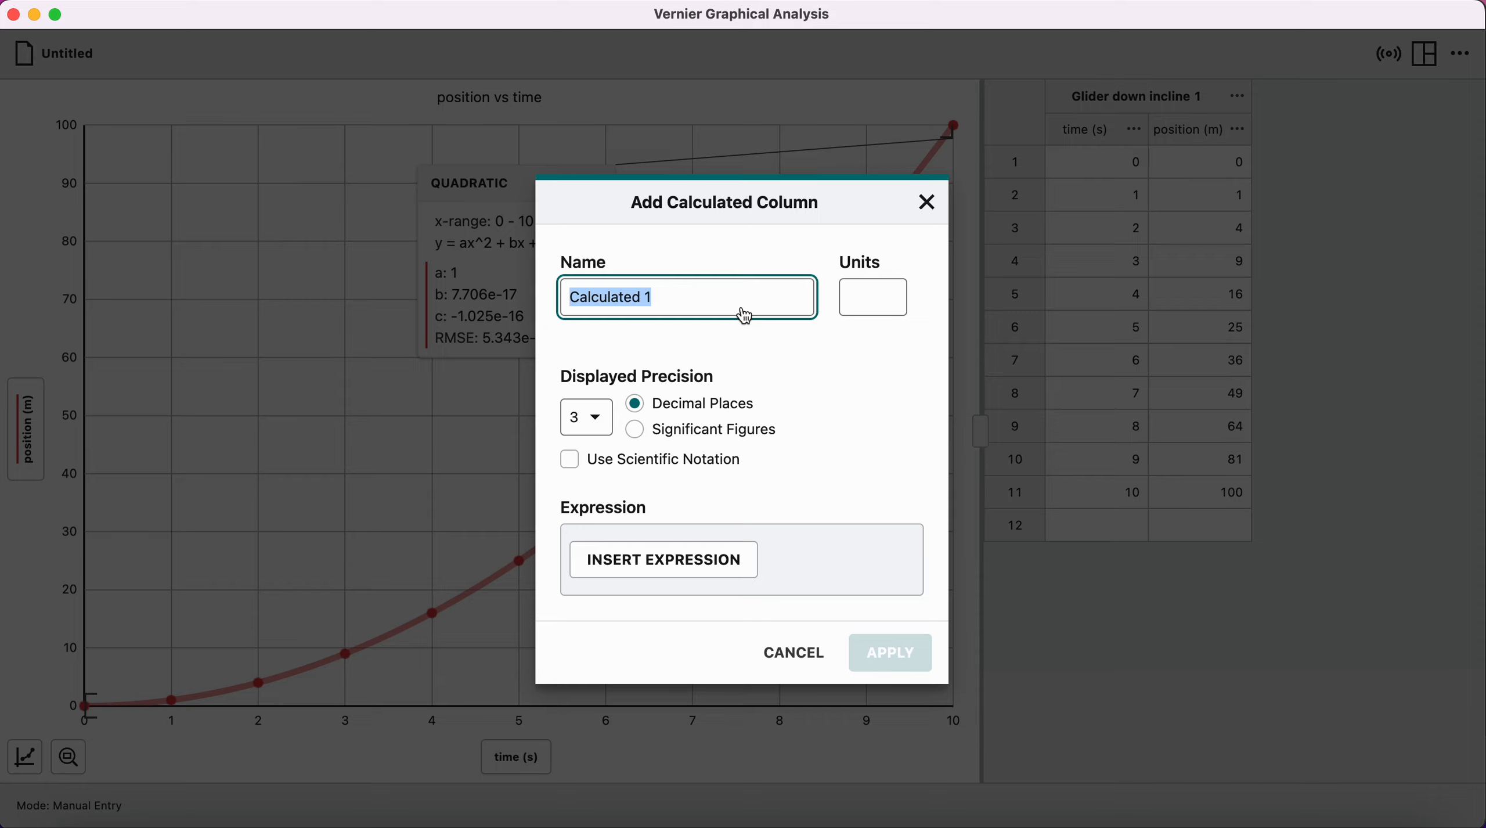
pyautogui.write('time')
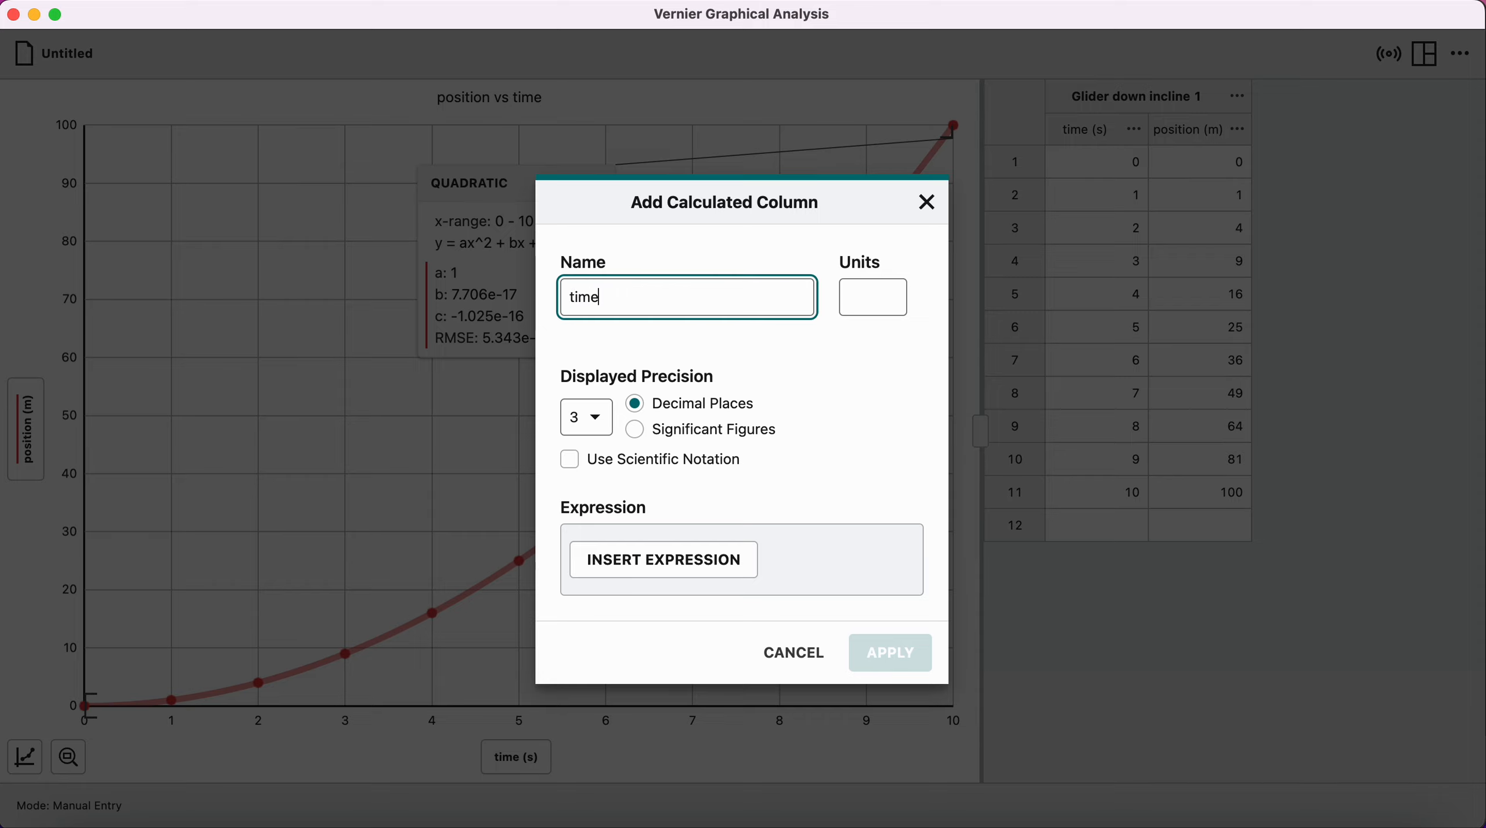
pyautogui.write('^2')
pyautogui.click(876, 312)
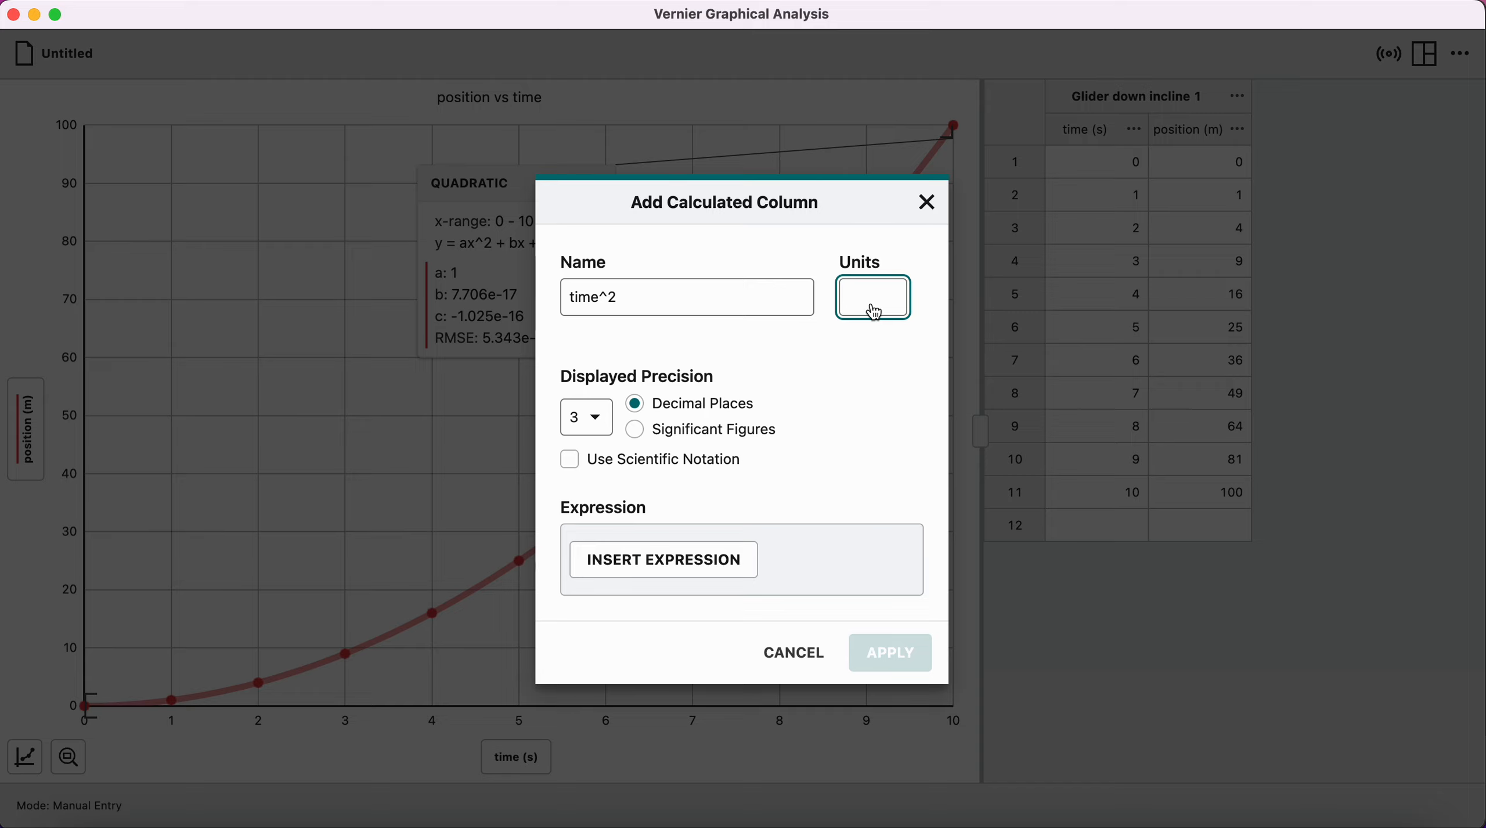
pyautogui.write('s^2')
# Define the column with the A*X^B expression, using time as X and 2 as parameter B, and apply it.
pyautogui.click(682, 569)
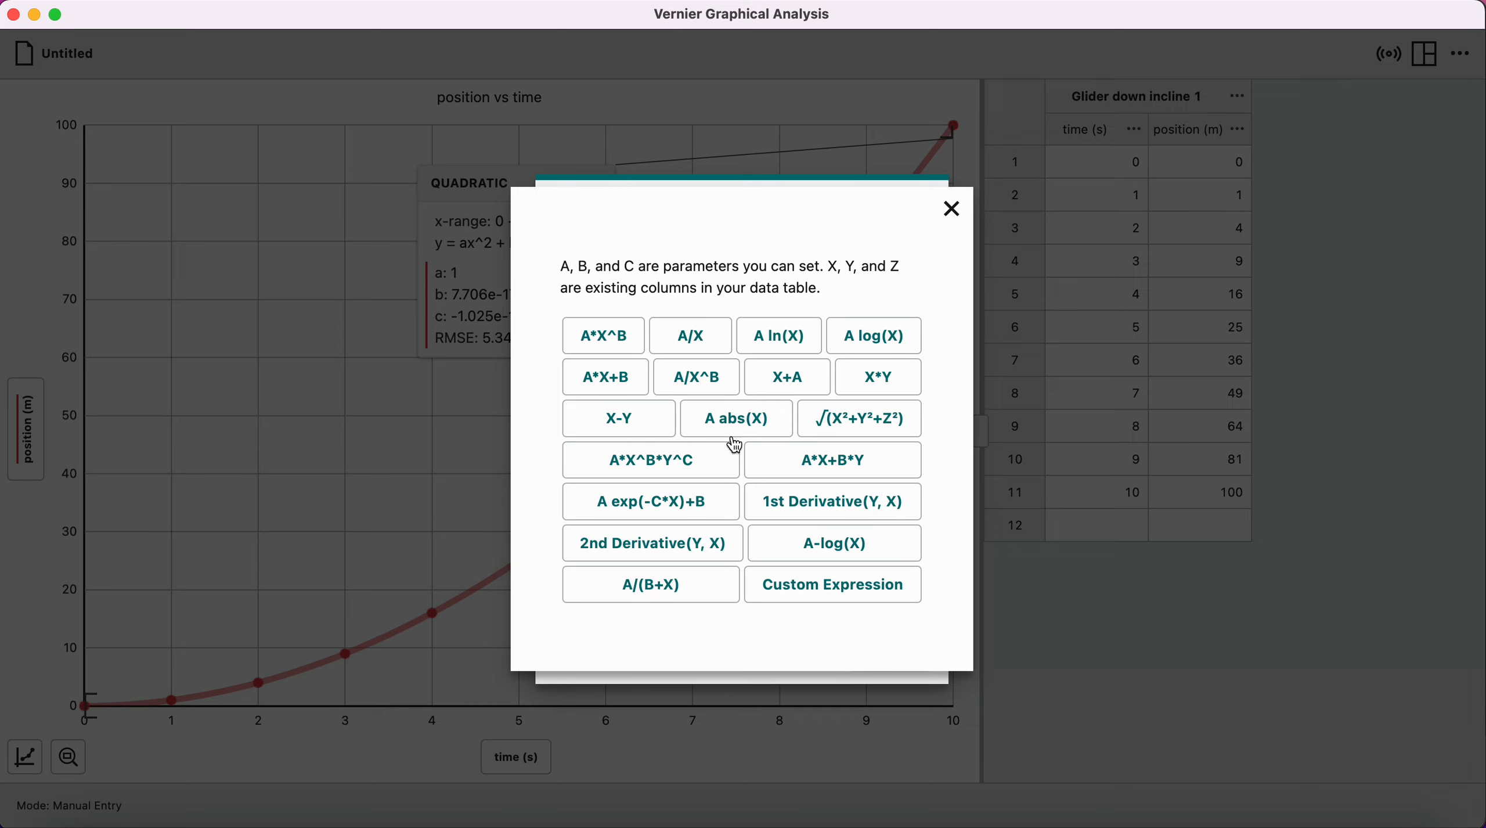
pyautogui.click(630, 340)
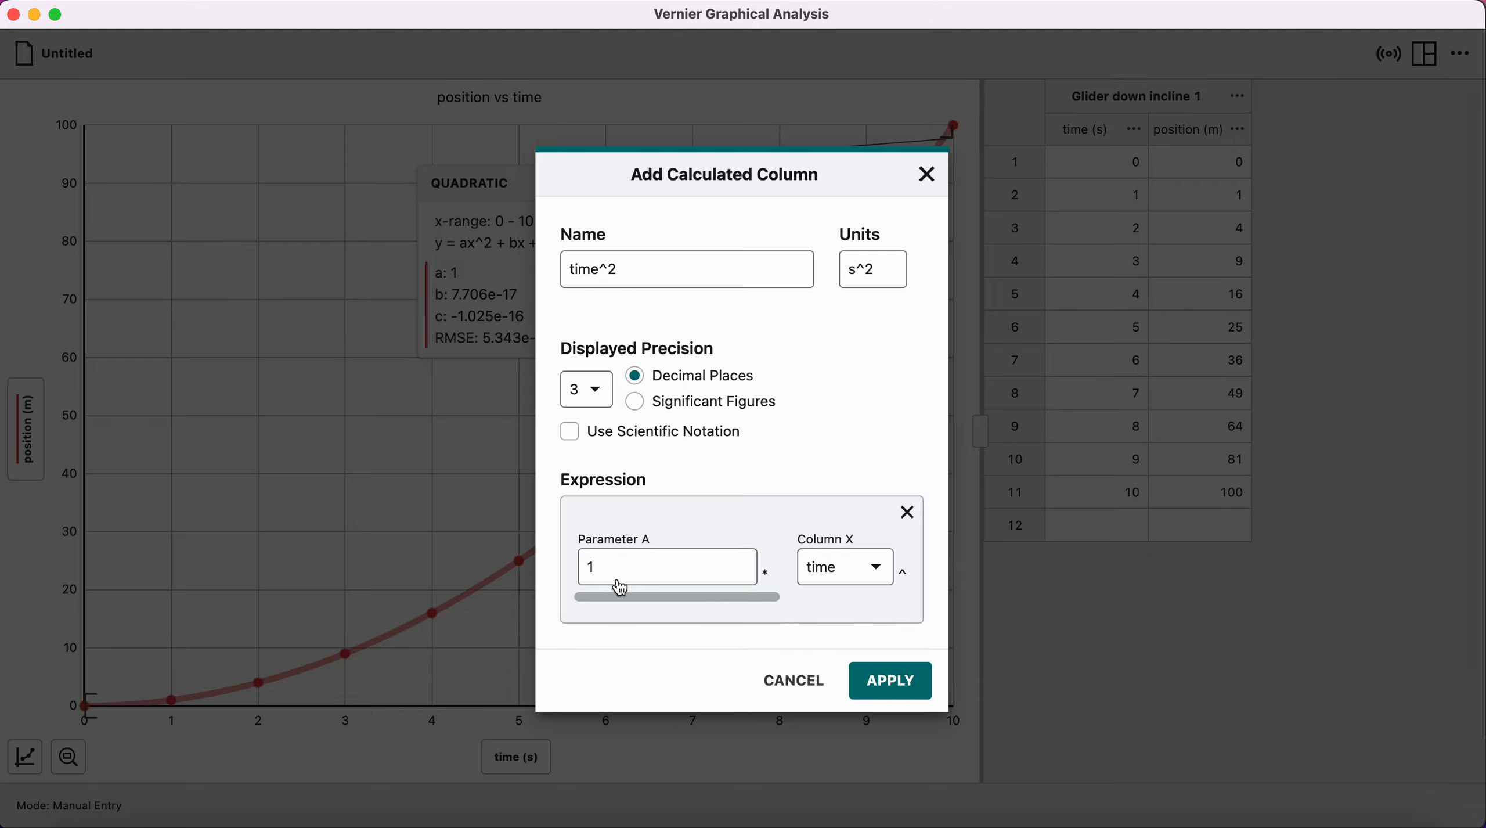
pyautogui.moveTo(624, 595); pyautogui.dragTo(710, 593)
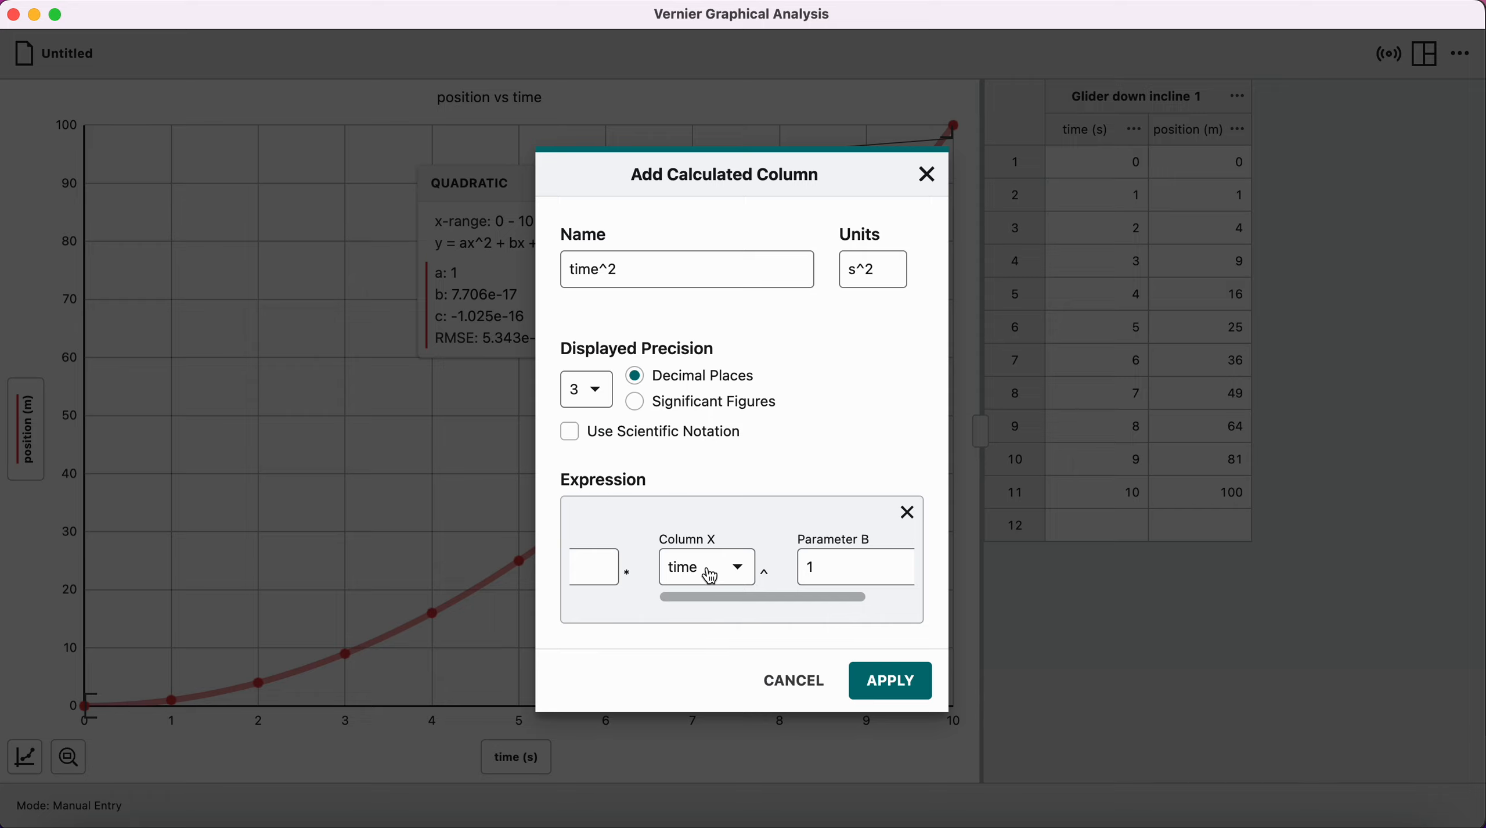
pyautogui.moveTo(759, 599); pyautogui.dragTo(808, 599)
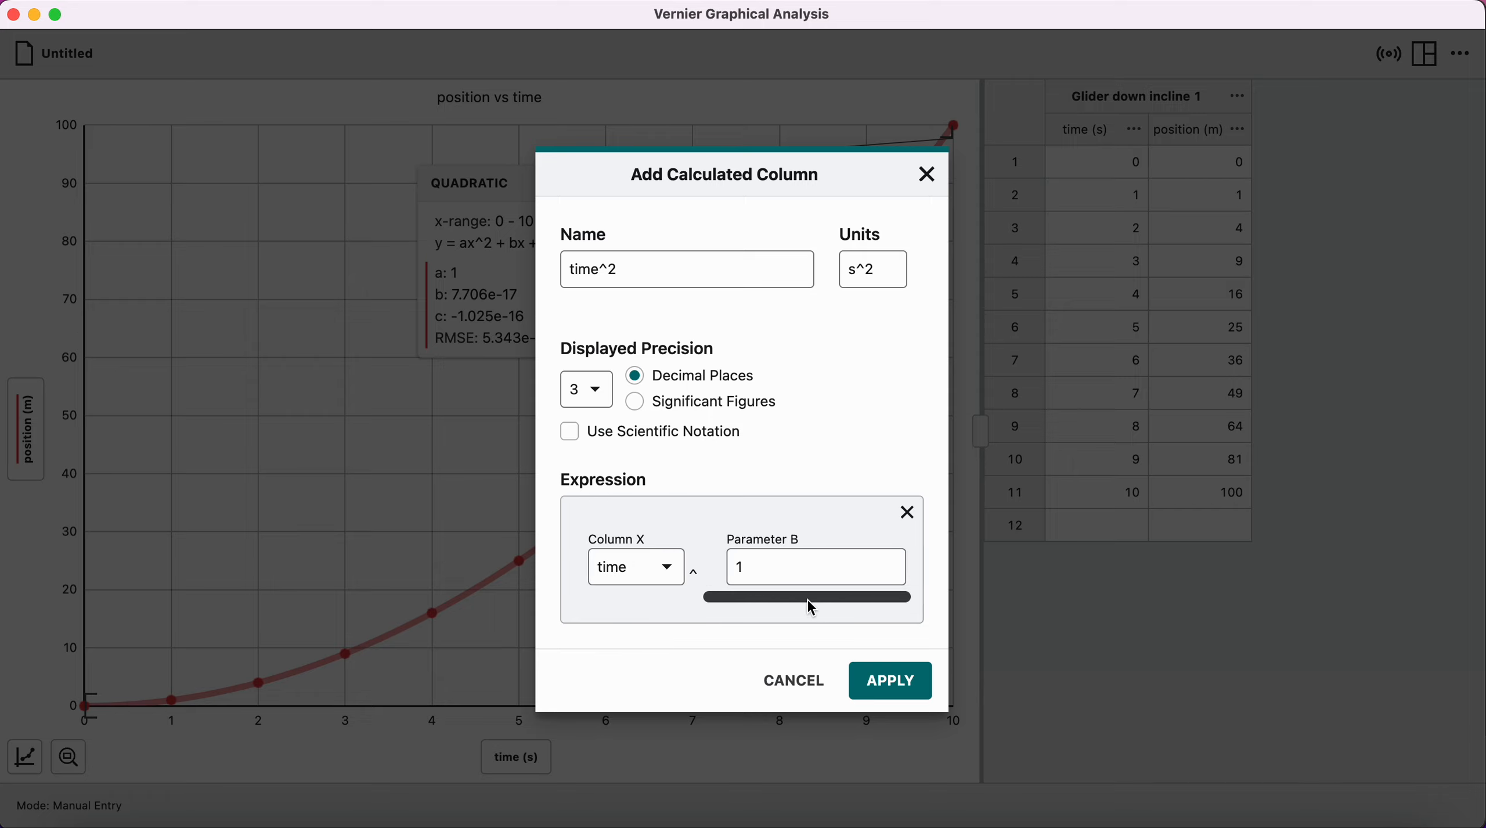
pyautogui.click(794, 583)
pyautogui.press('BackSpace')
pyautogui.write('2')
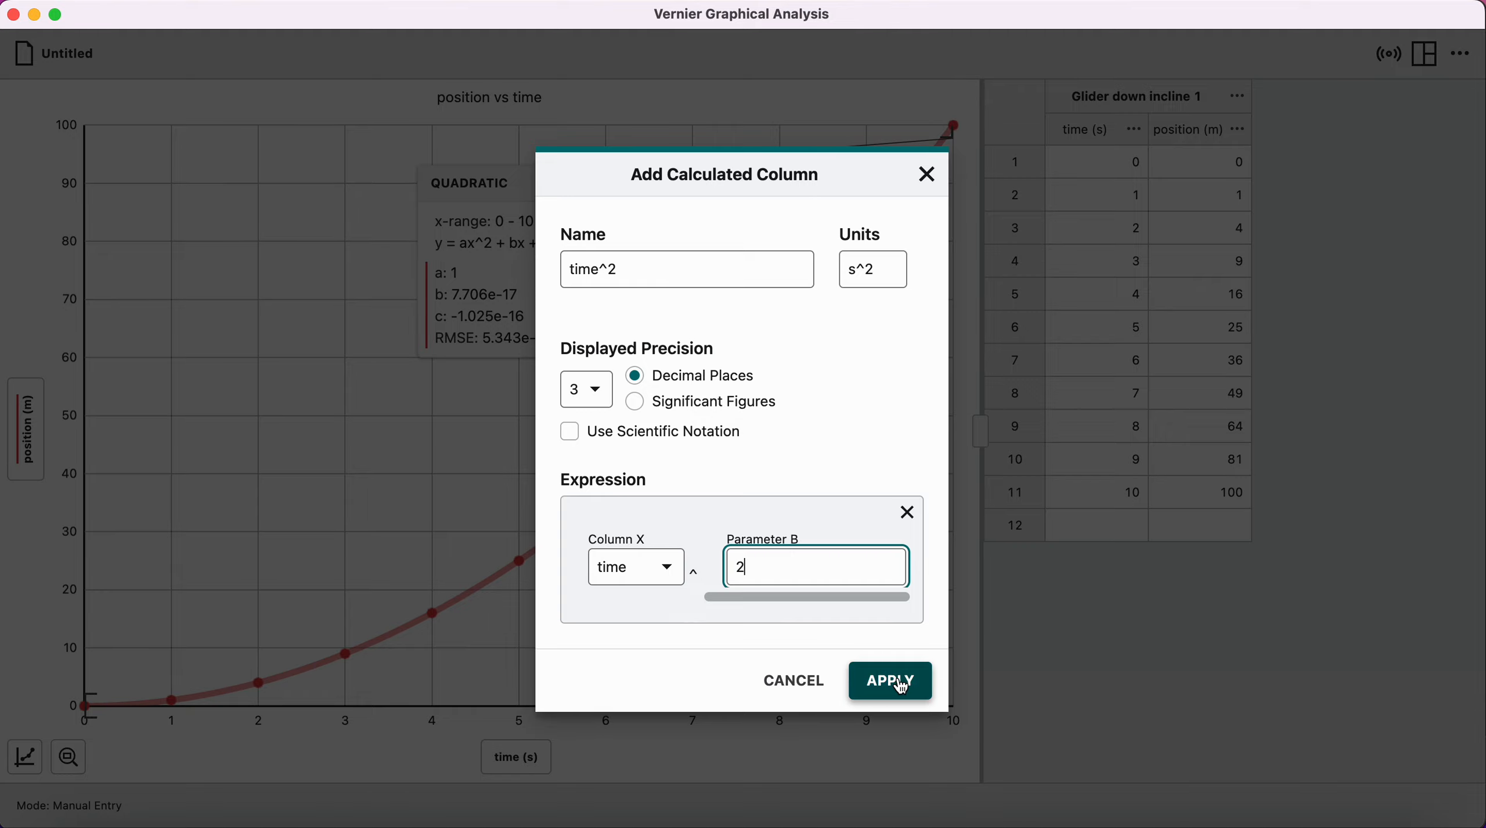
pyautogui.moveTo(851, 597)
pyautogui.mouseDown()
pyautogui.moveTo(715, 596)
pyautogui.moveTo(872, 593)
pyautogui.mouseUp()
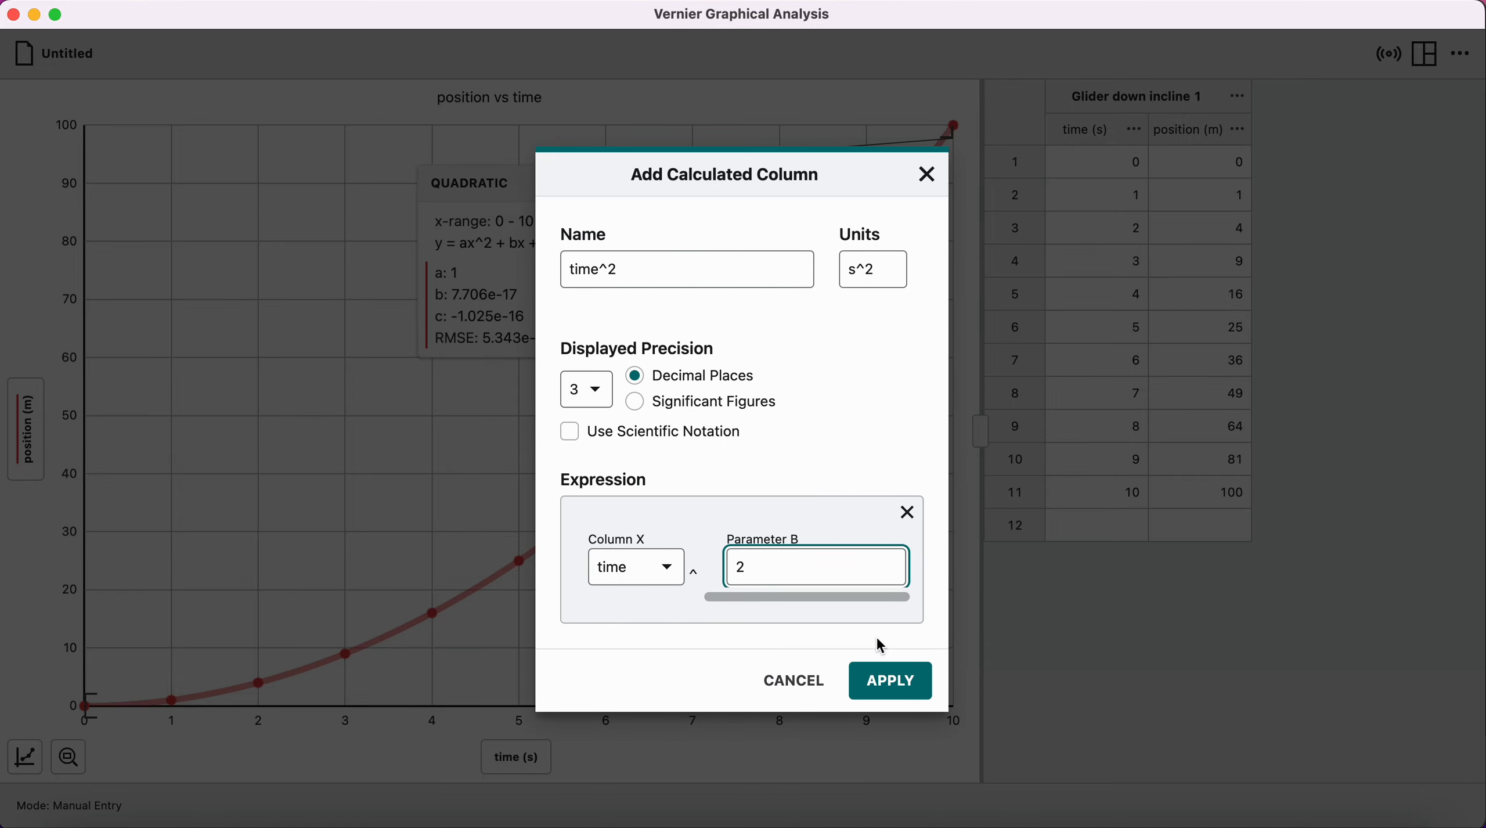
pyautogui.click(886, 677)
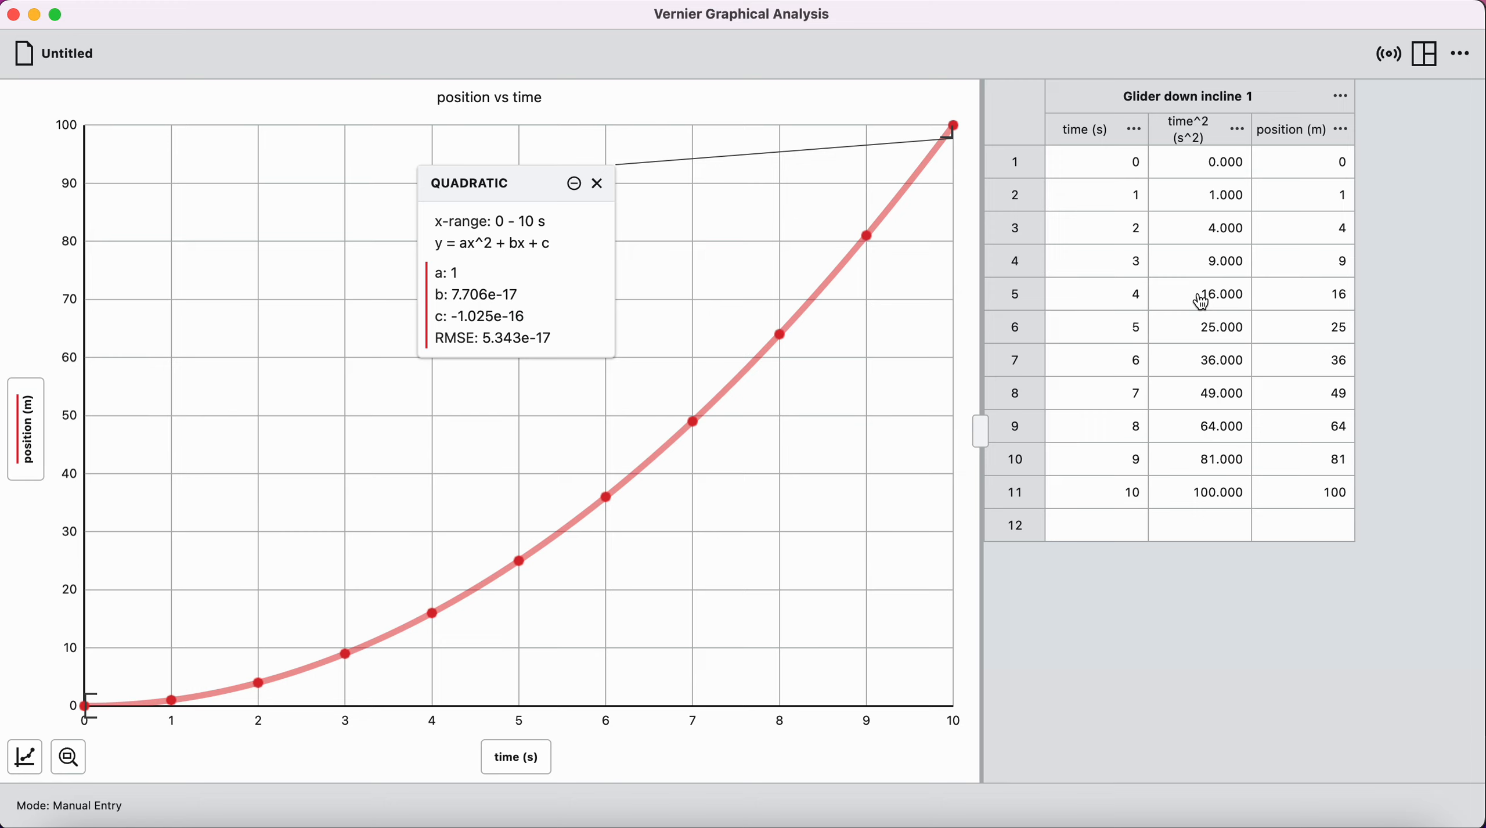
# Plot time^2 (s^2) on the graph's horizontal axis and remove the quadratic fit.
pyautogui.click(522, 769)
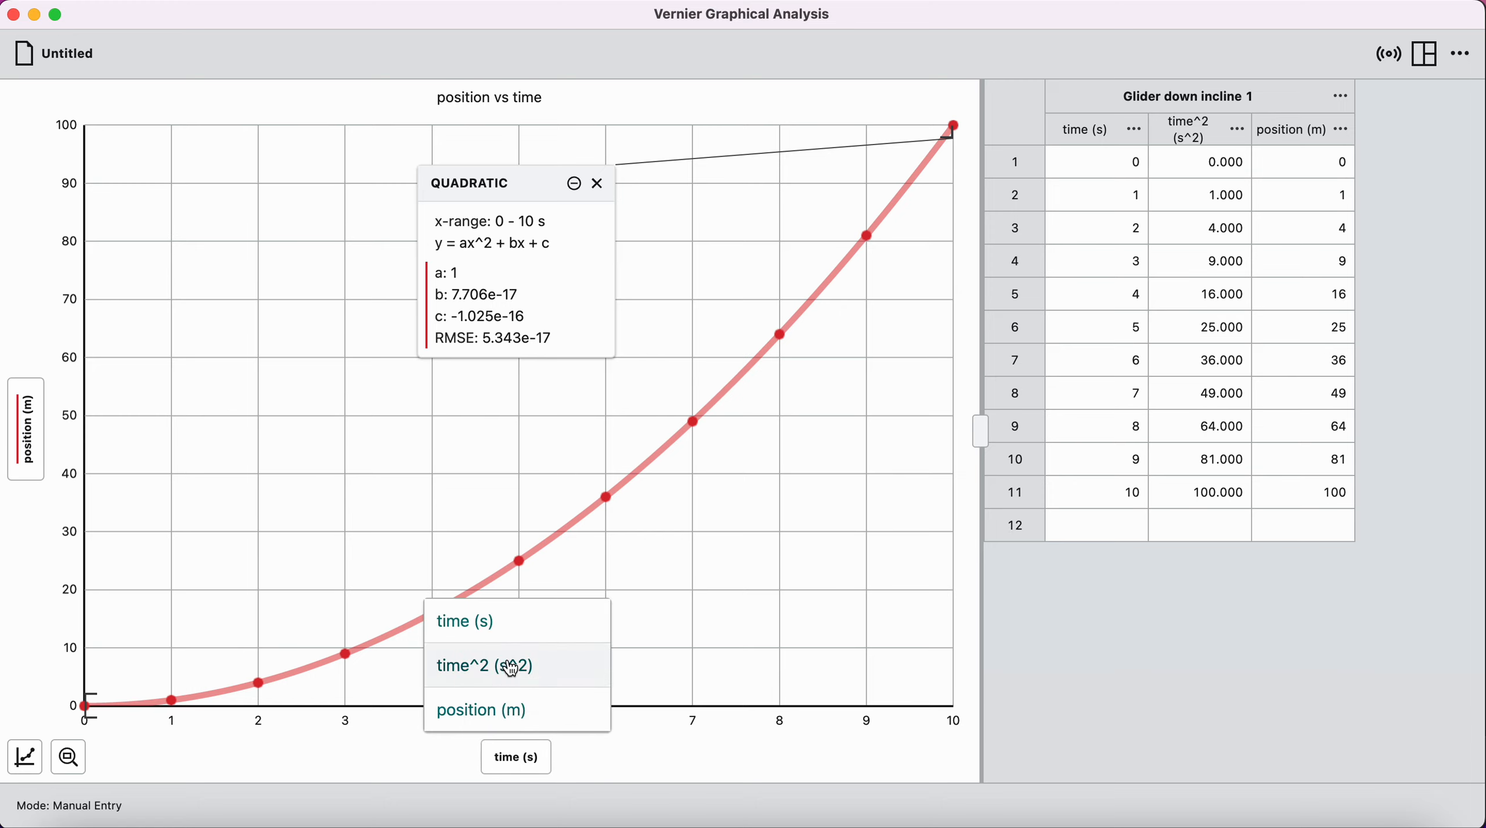
pyautogui.click(540, 670)
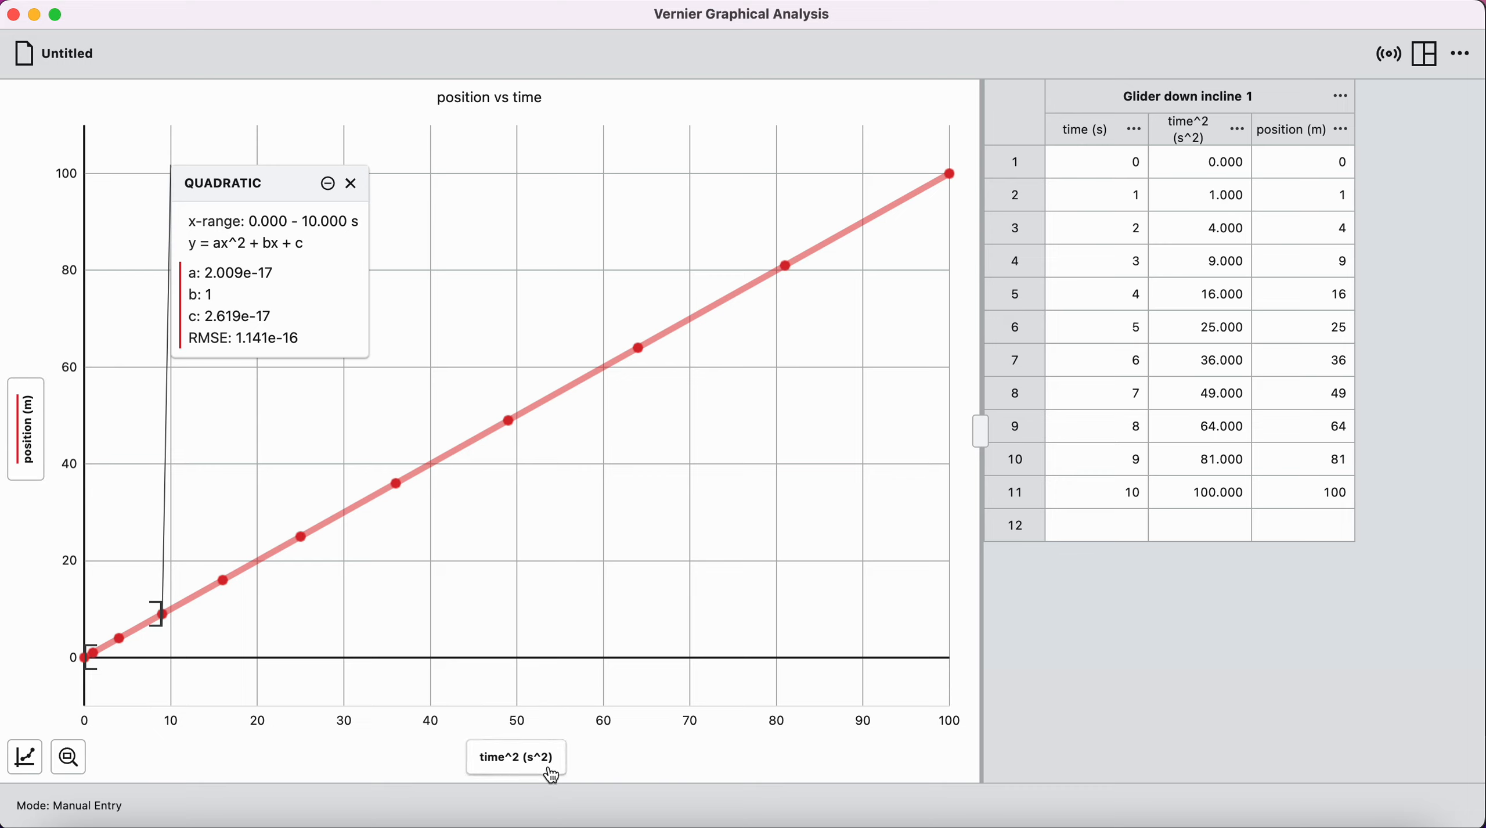
pyautogui.click(352, 184)
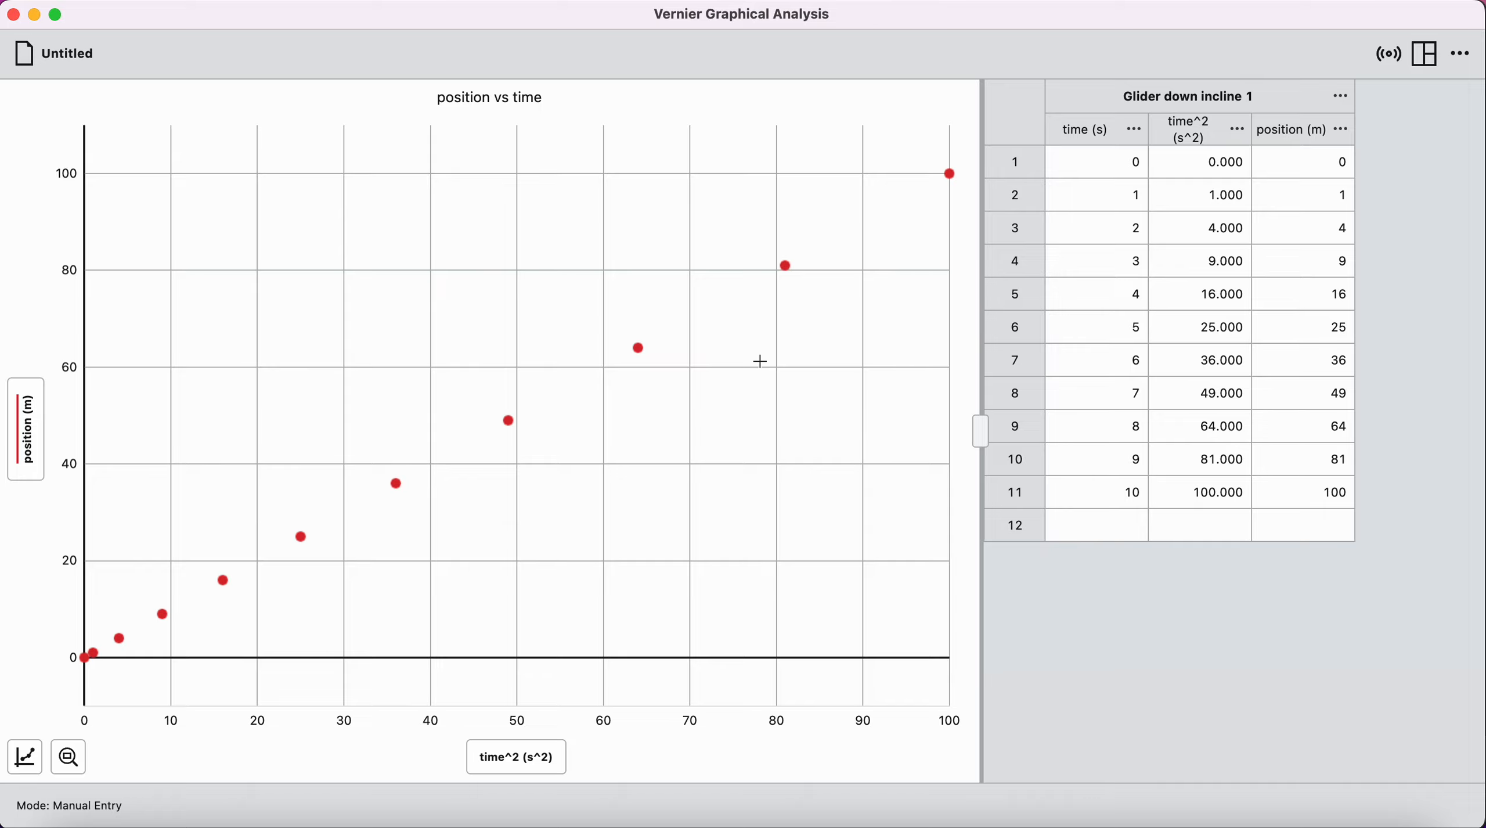
# Apply a Linear curve fit to the position versus time^2 data and move its results box clear of the data points.
pyautogui.click(26, 757)
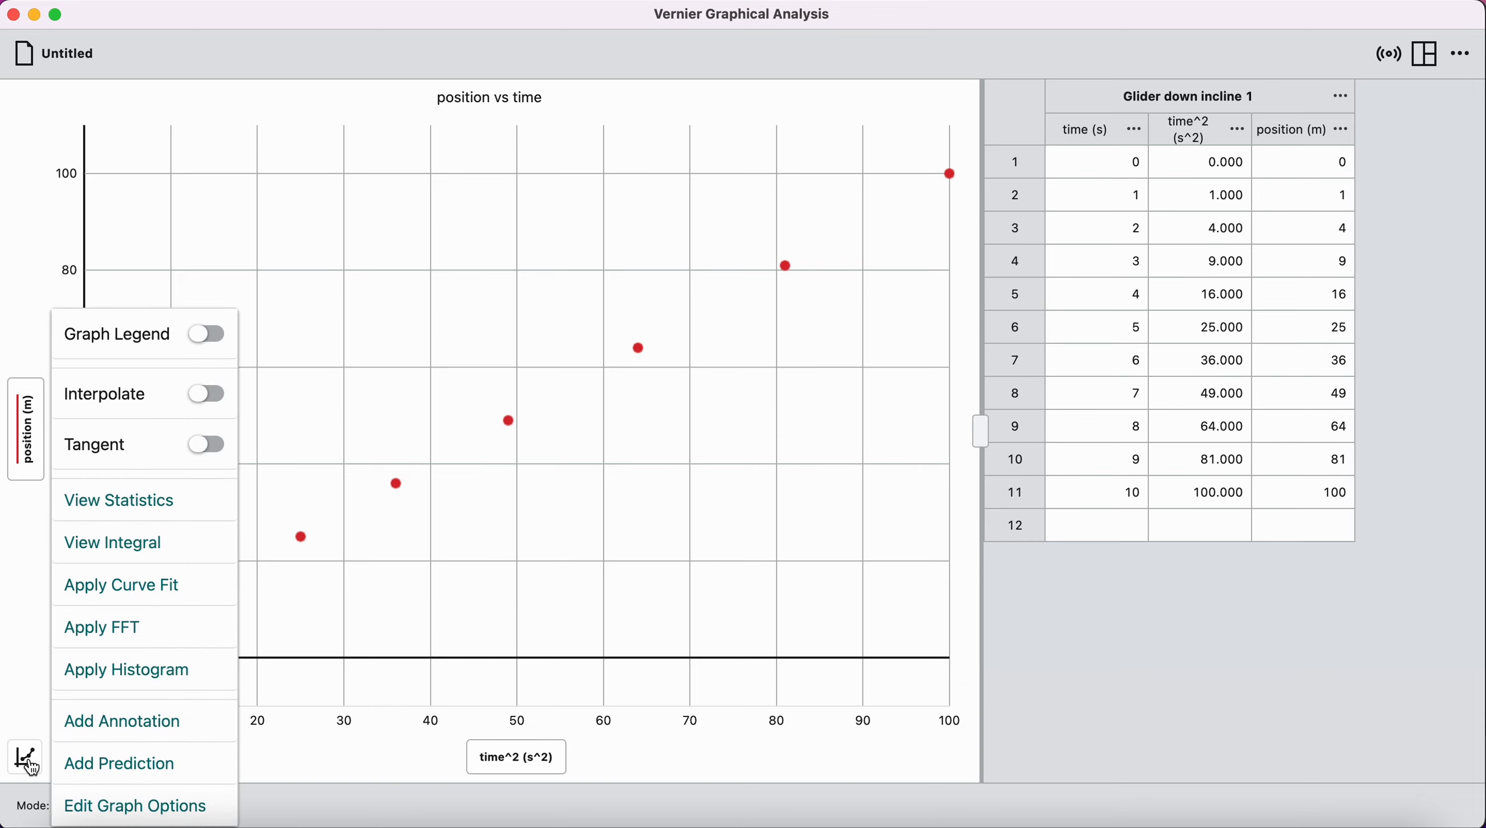
pyautogui.click(162, 587)
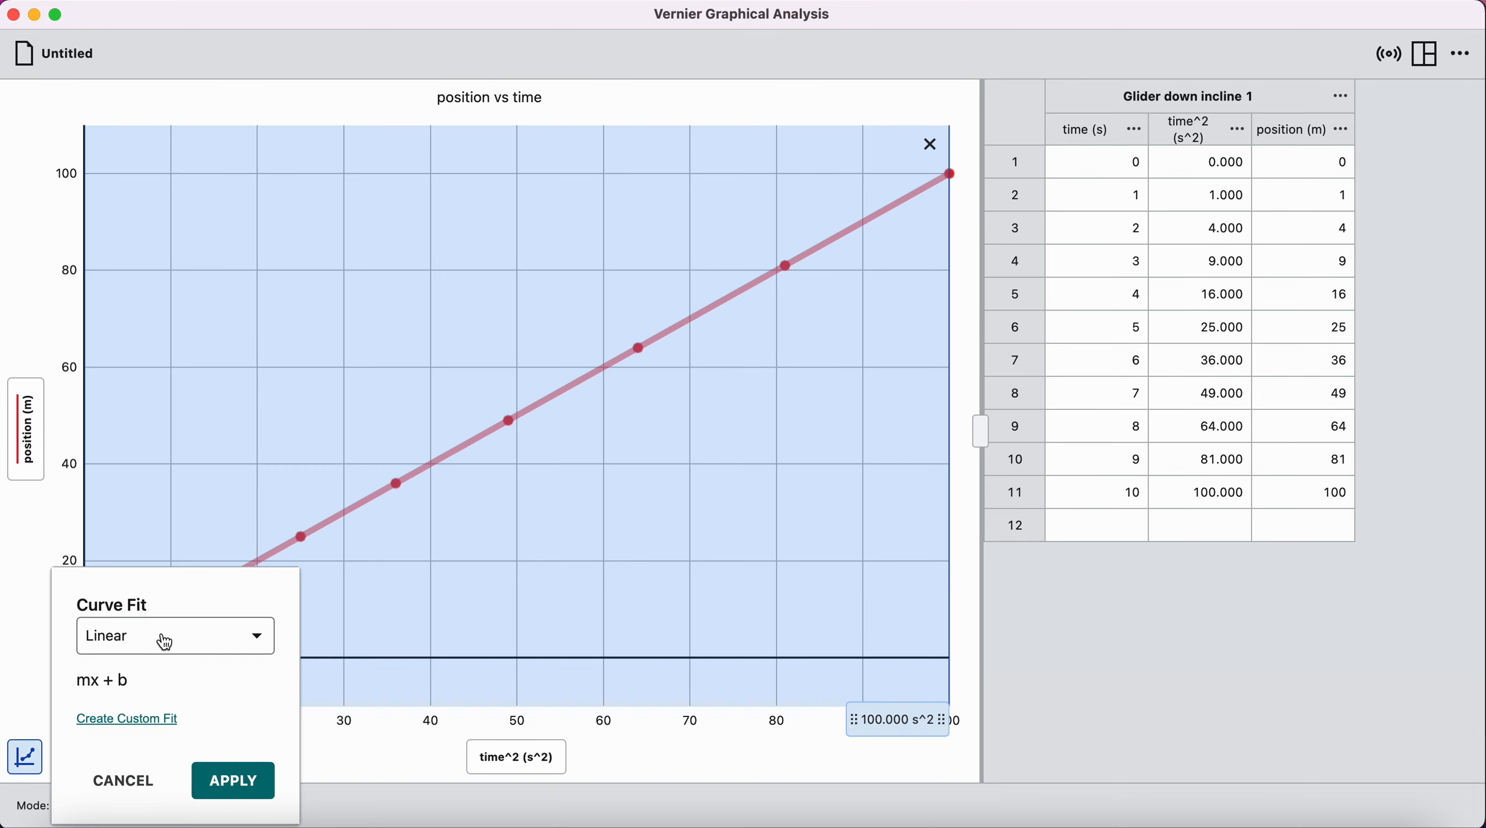
pyautogui.click(251, 782)
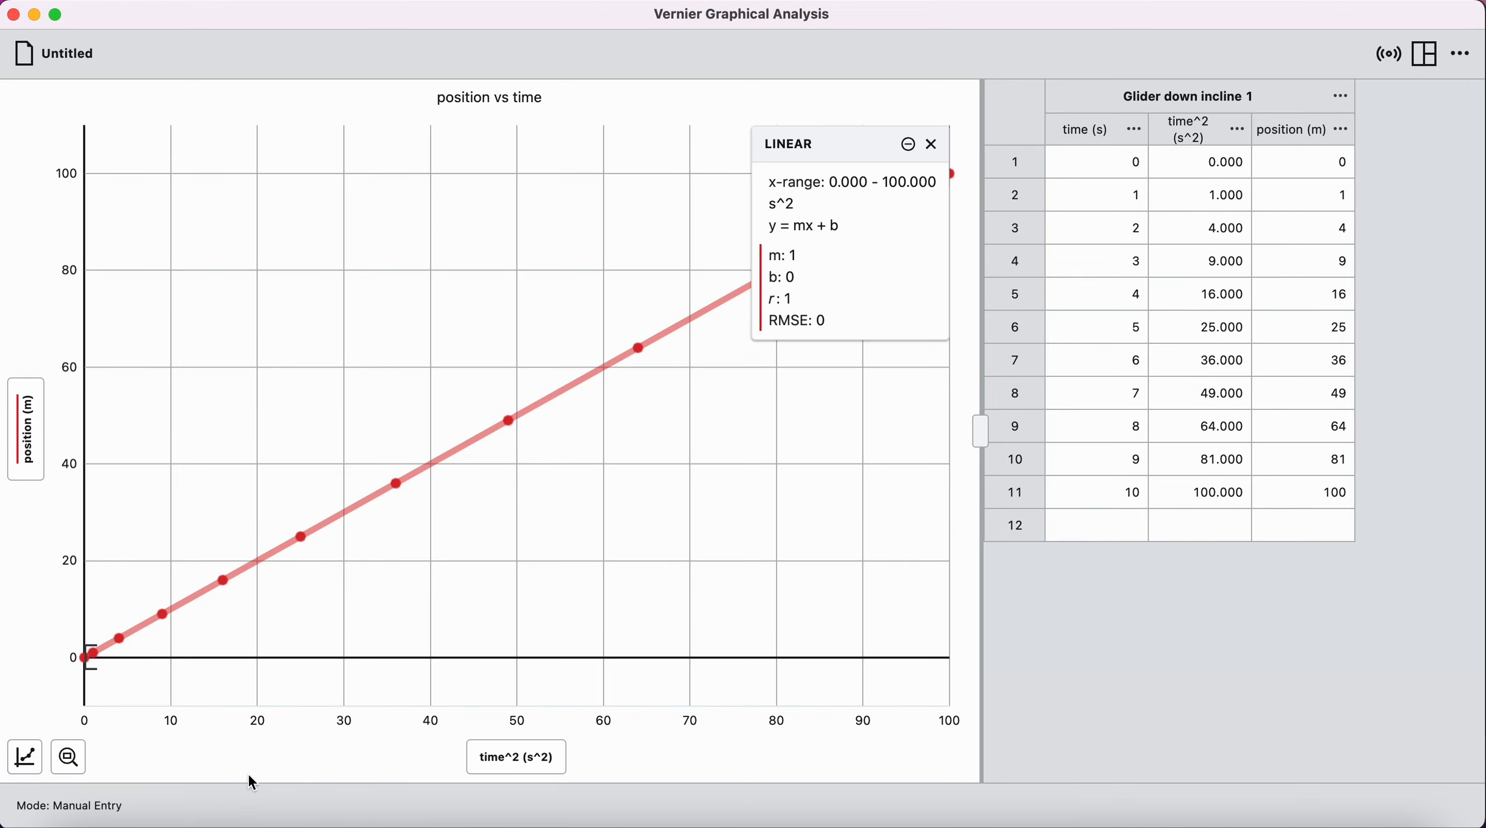
pyautogui.moveTo(834, 156); pyautogui.dragTo(321, 221)
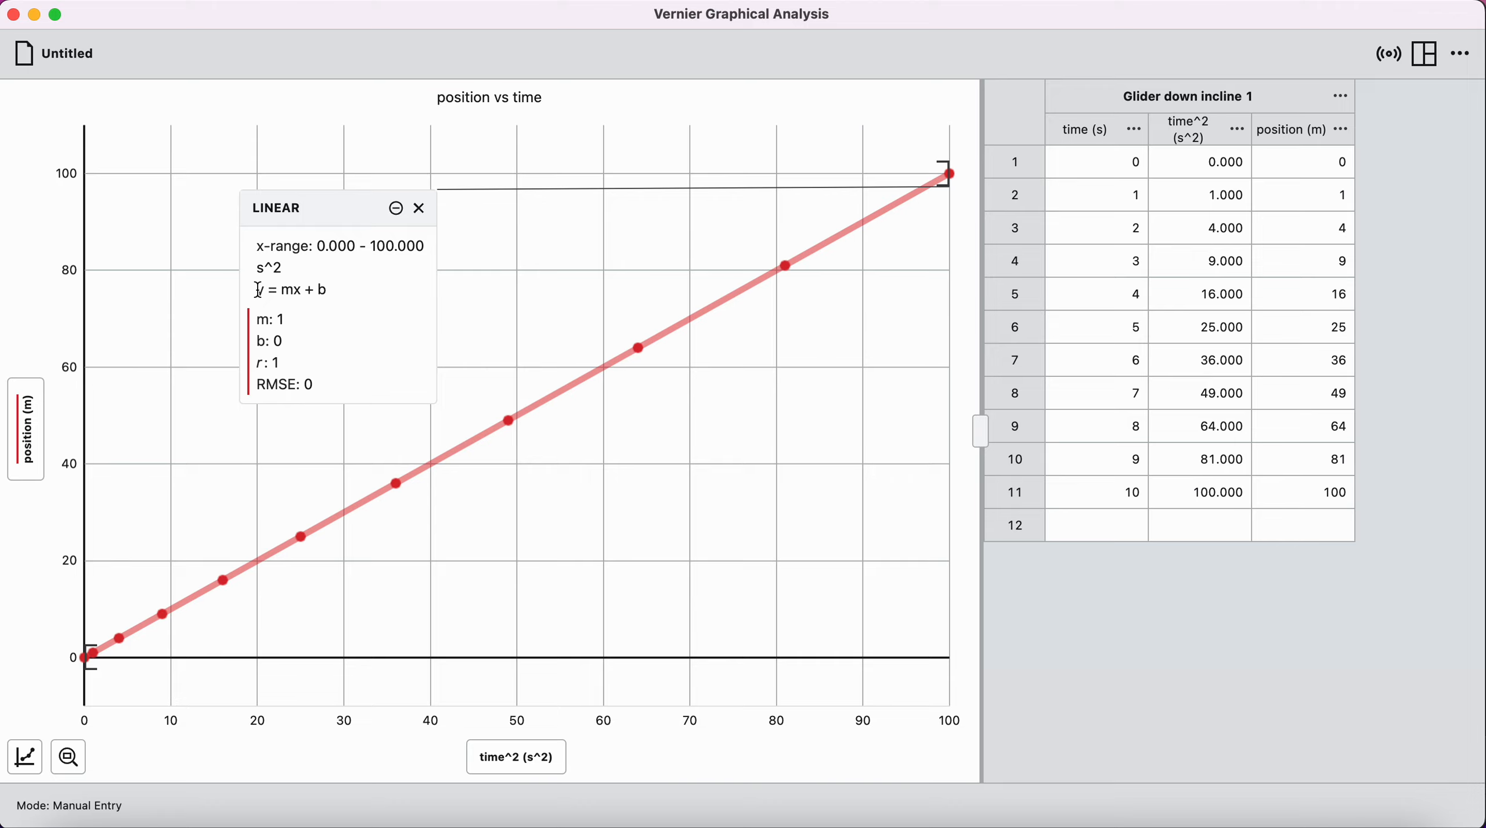
# Examine the linear fit's equation y = mx + b along with its slope and intercept values.
pyautogui.moveTo(258, 289); pyautogui.dragTo(327, 289)
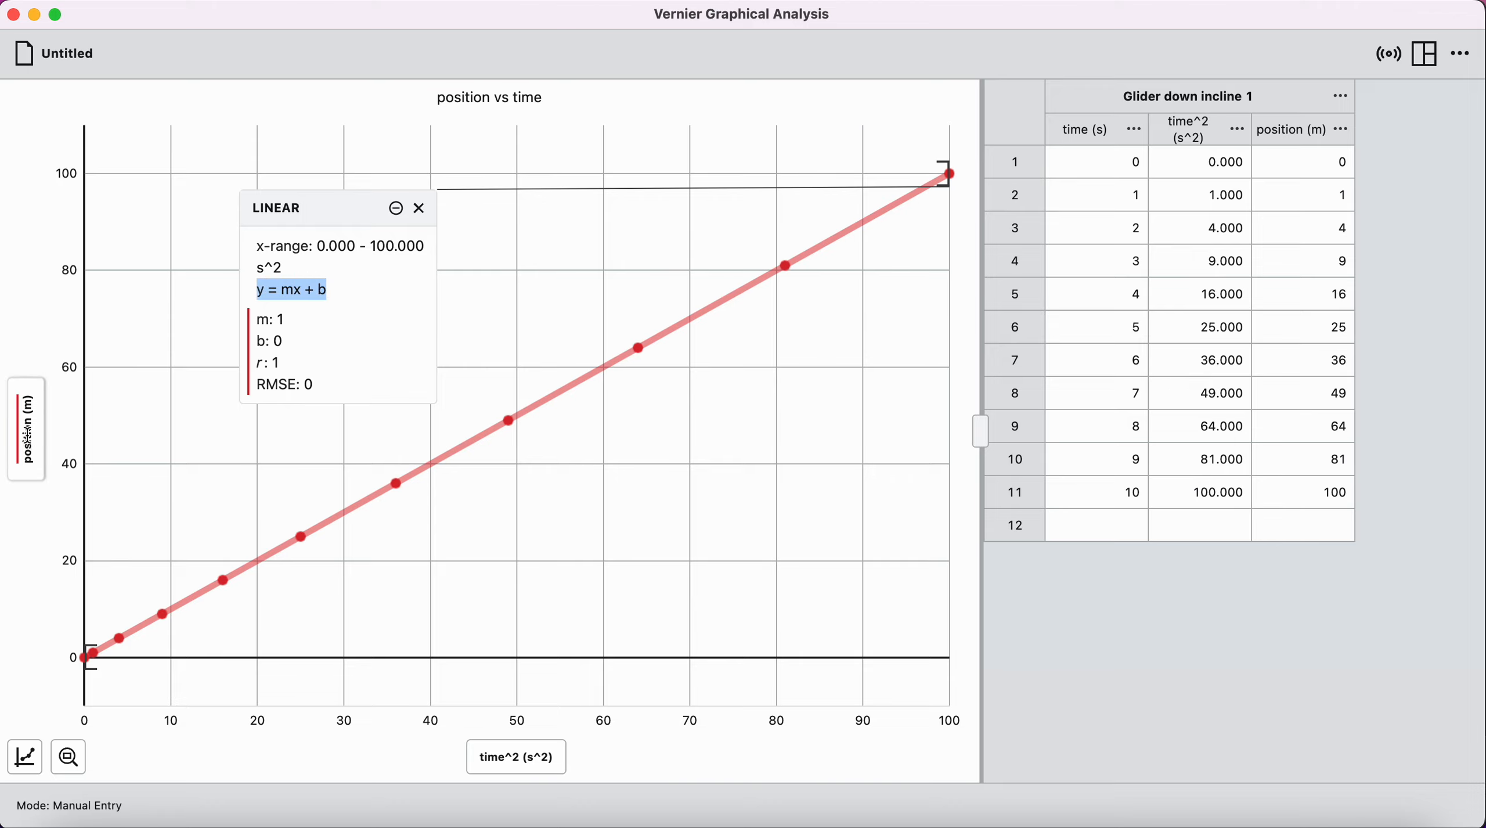
pyautogui.click(284, 287)
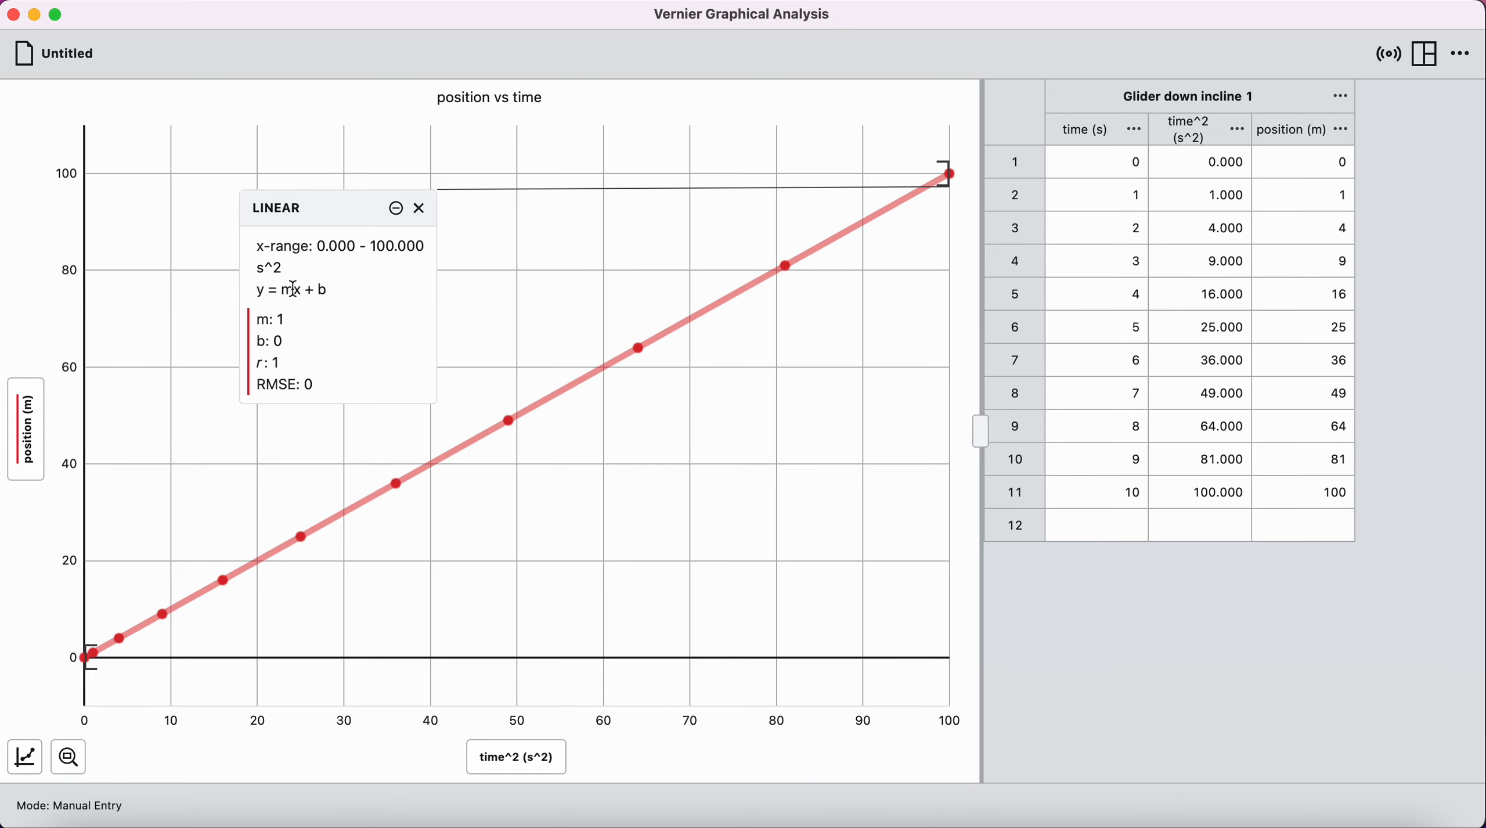
pyautogui.moveTo(300, 288); pyautogui.dragTo(296, 288)
pyautogui.moveTo(294, 289); pyautogui.dragTo(288, 319)
pyautogui.moveTo(291, 288); pyautogui.dragTo(286, 287)
pyautogui.doubleClick(282, 320)
pyautogui.doubleClick(322, 290)
pyautogui.moveTo(288, 342); pyautogui.dragTo(256, 343)
pyautogui.moveTo(285, 344); pyautogui.dragTo(277, 343)
pyautogui.click(286, 345)
# Change the graph title to "position vs time^2" in the graph options.
pyautogui.click(20, 769)
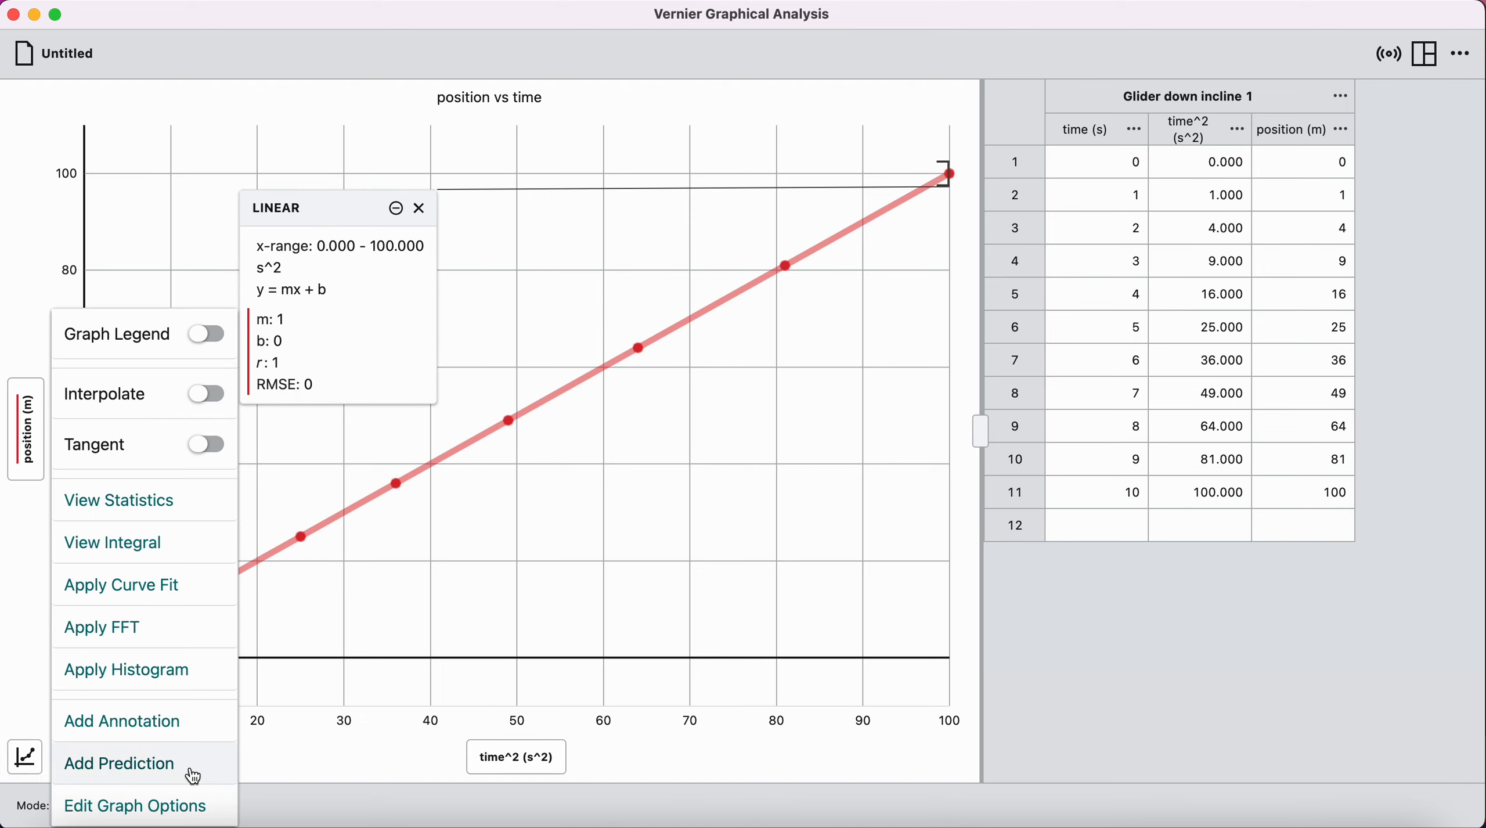
pyautogui.click(180, 805)
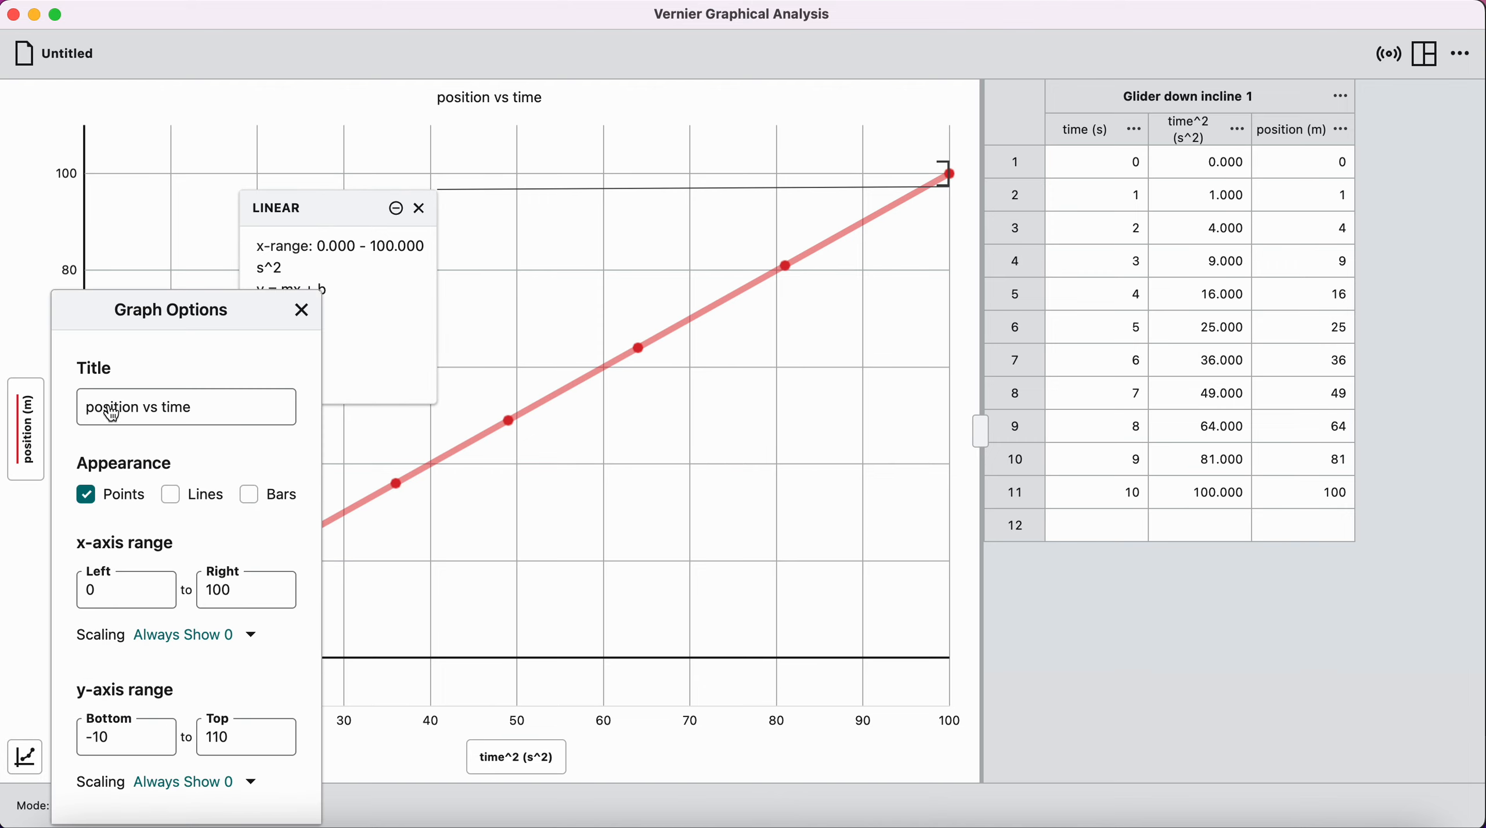
pyautogui.click(210, 413)
pyautogui.click(210, 413)
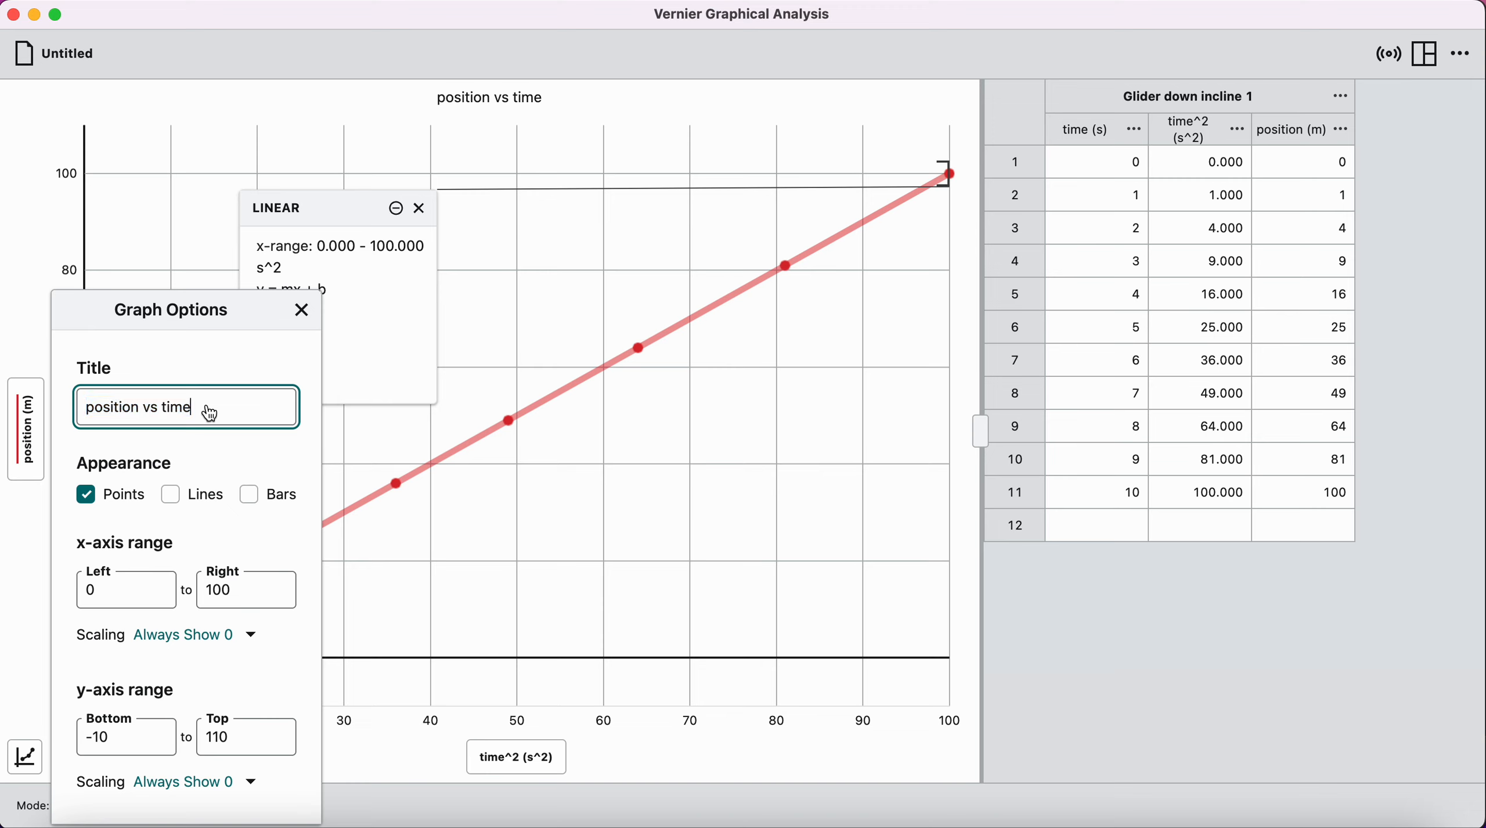
pyautogui.write('^2')
pyautogui.click(302, 311)
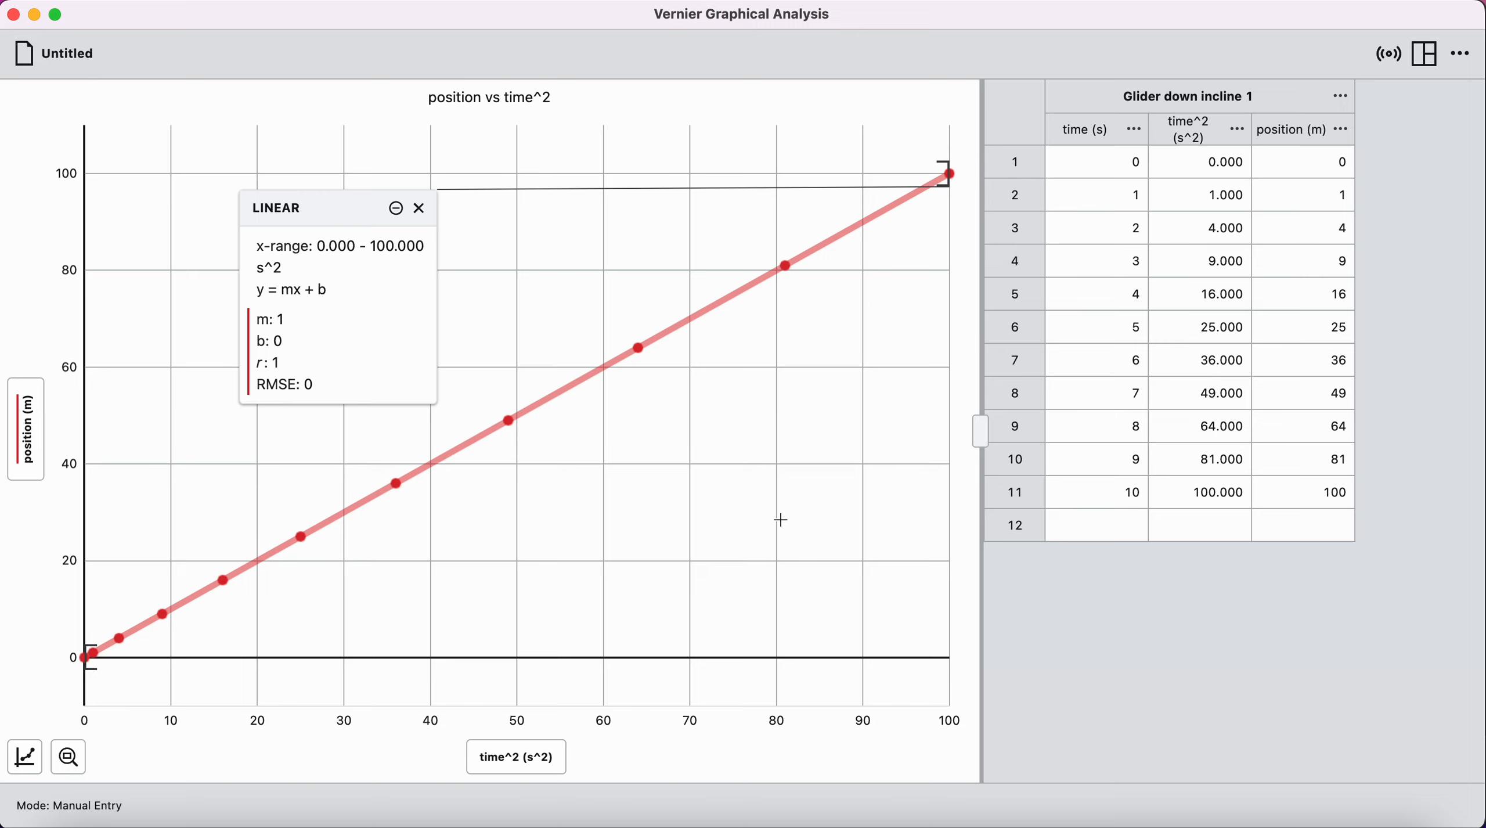